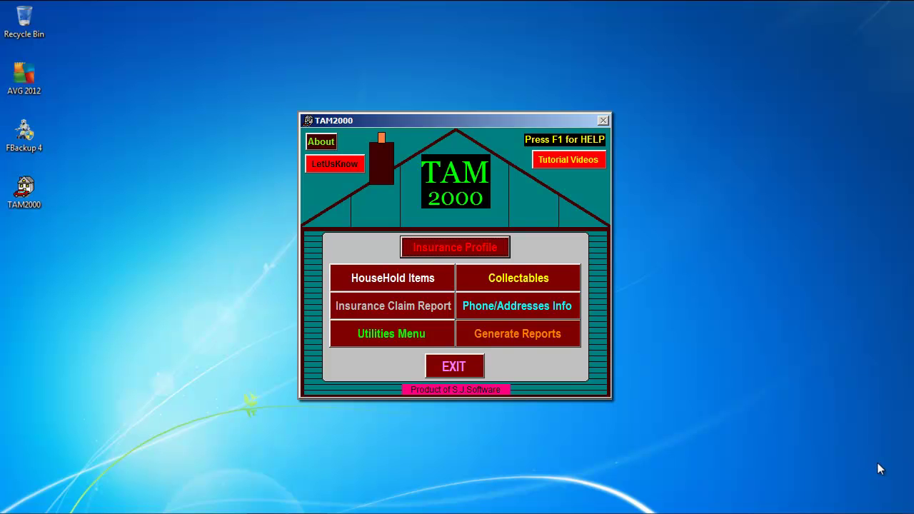
Launch TAM2000 from the desktop and get past the splash screen and Welcome message
{"action": "double_click", "coordinate": [26, 191]}
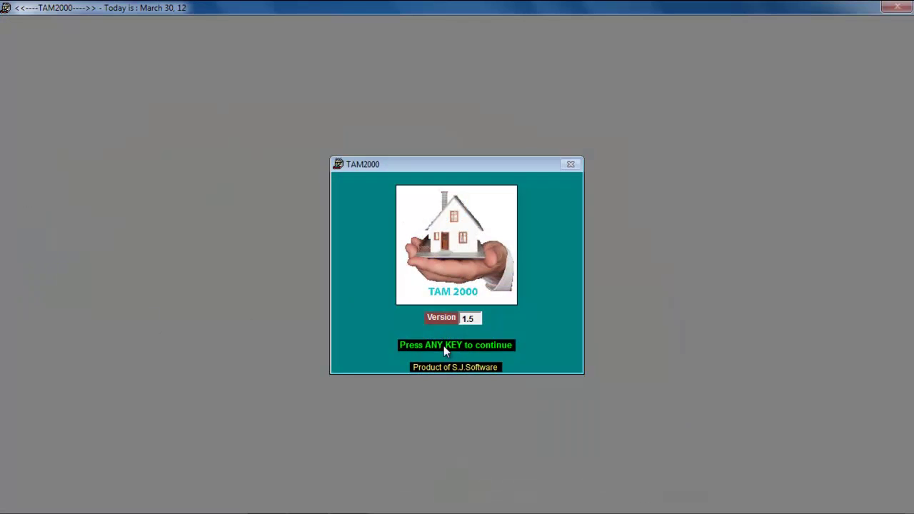
{"action": "left_click", "coordinate": [444, 345]}
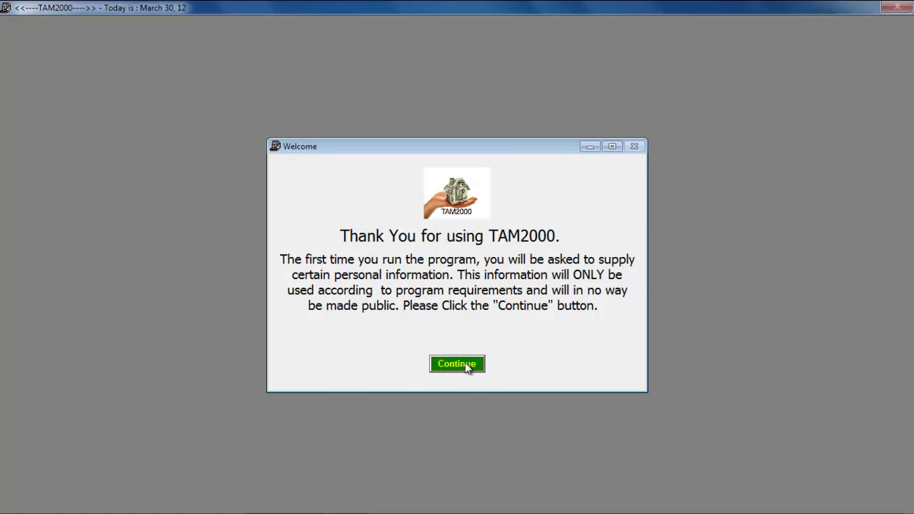
{"action": "left_click", "coordinate": [465, 364]}
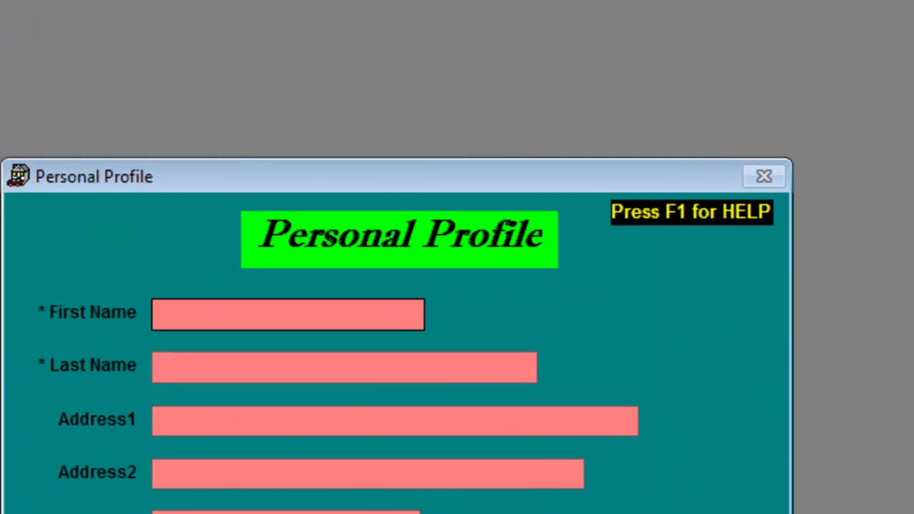
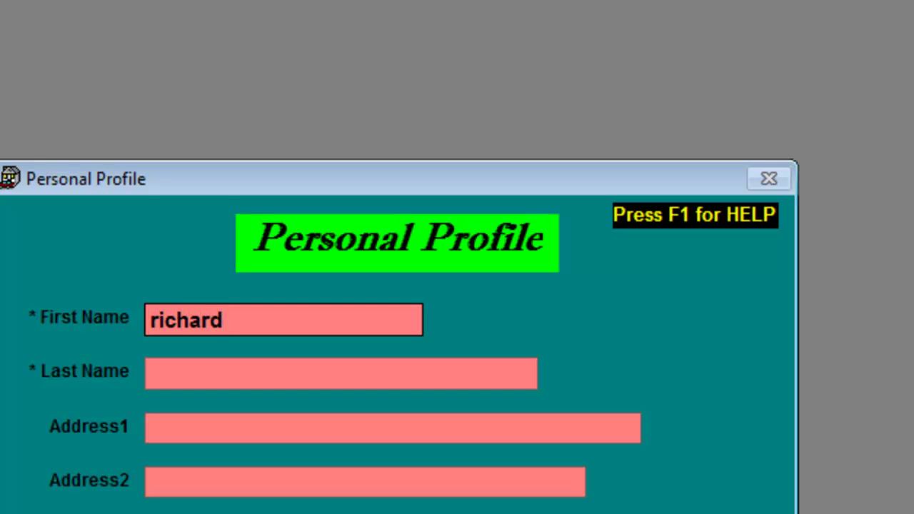
Enter the user's first and last name in the Personal Profile form
{"action": "key", "text": "Tab"}
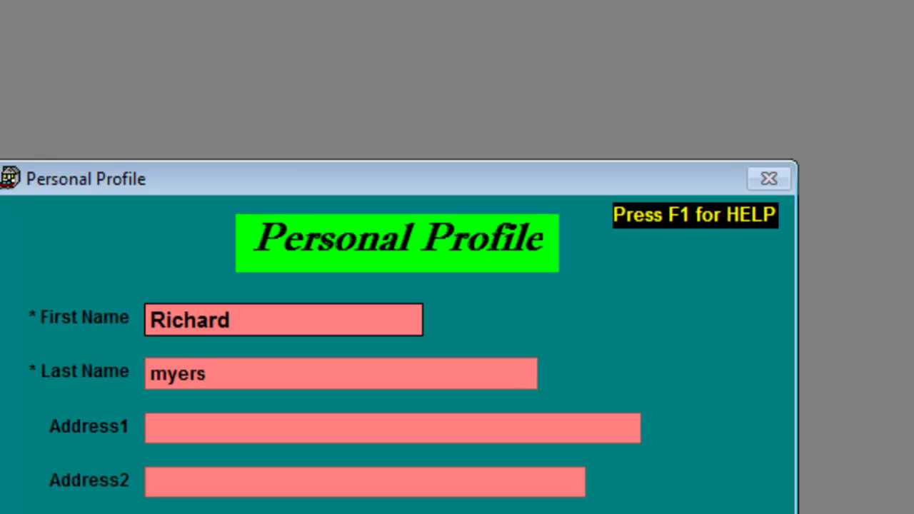
{"action": "key", "text": "Tab"}
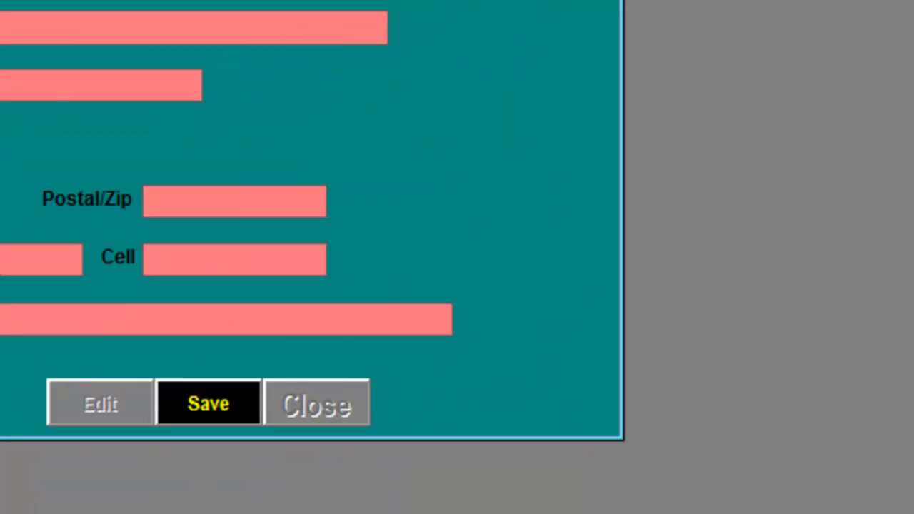
Save the profile without password protection and agree to enter insurance information now
{"action": "left_click", "coordinate": [216, 407]}
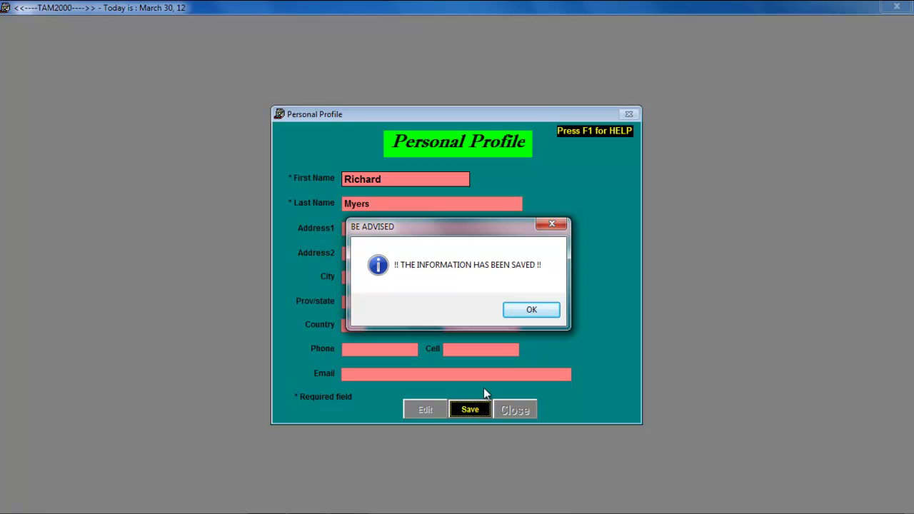
{"action": "left_click", "coordinate": [517, 308]}
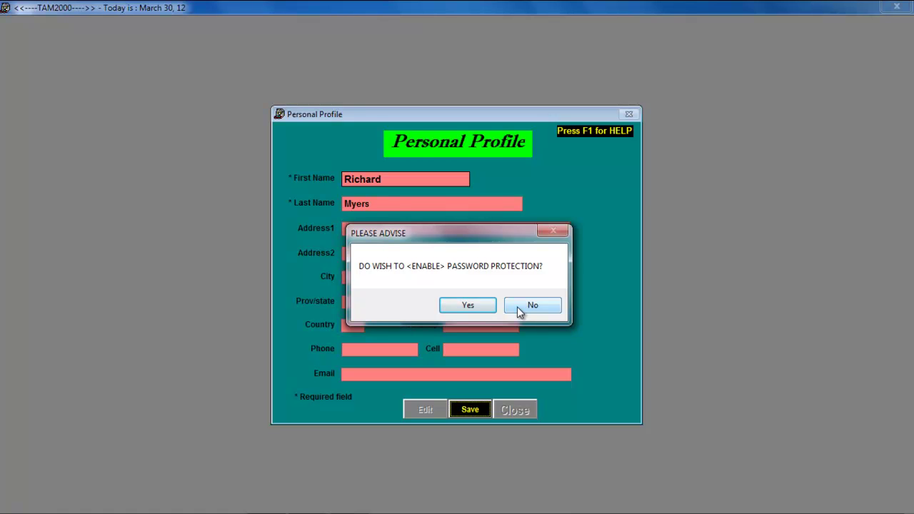
{"action": "left_click", "coordinate": [519, 309]}
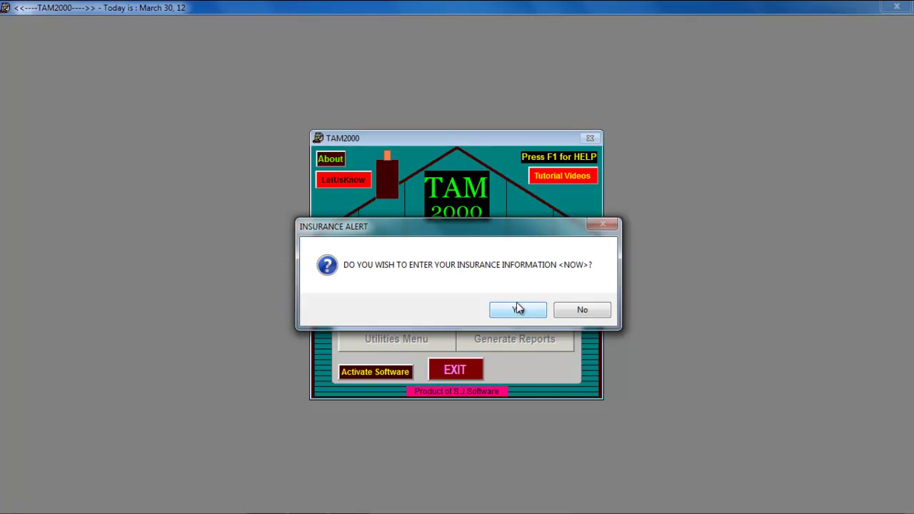
{"action": "left_click", "coordinate": [520, 314]}
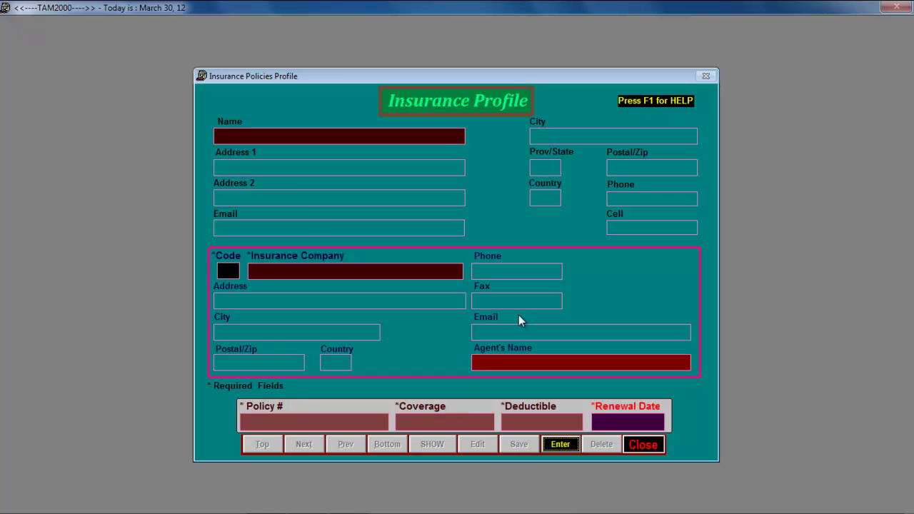
{"action": "key", "text": "F1"}
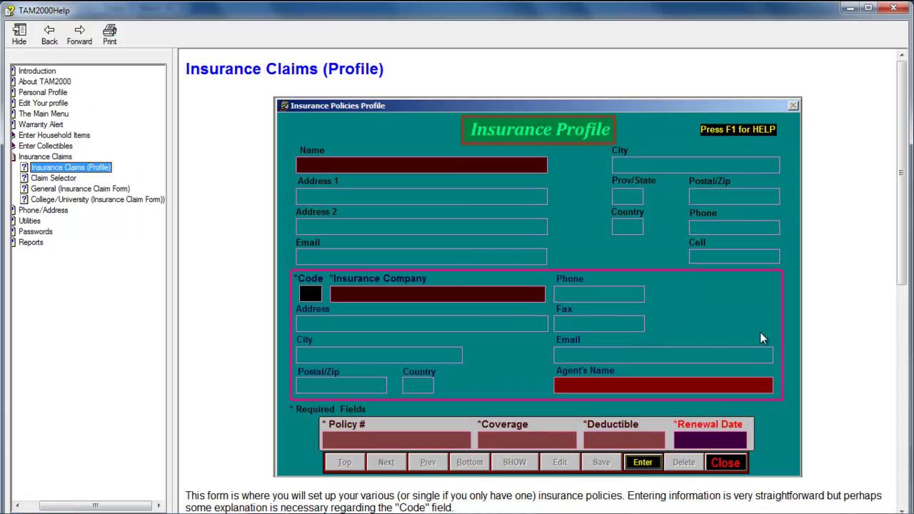
{"action": "scroll", "coordinate": [836, 335], "scroll_direction": "down", "scroll_amount": 10}
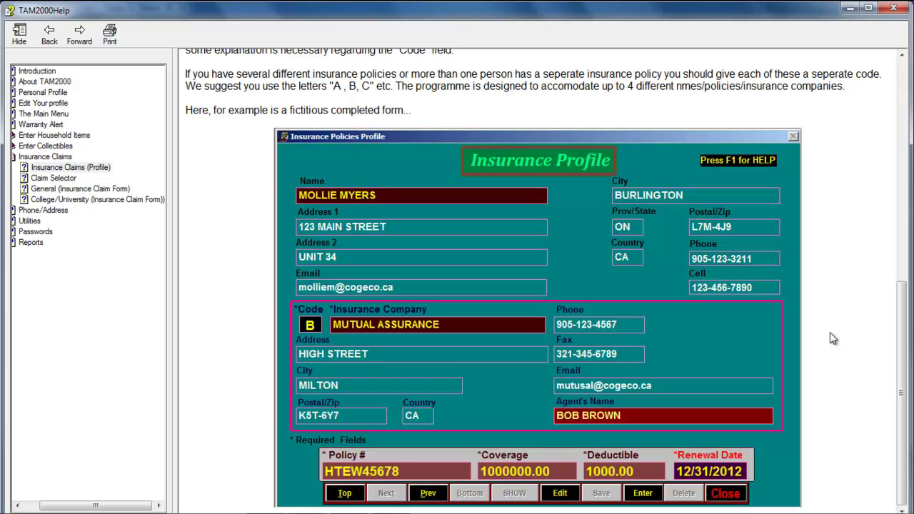
{"action": "left_click", "coordinate": [893, 8]}
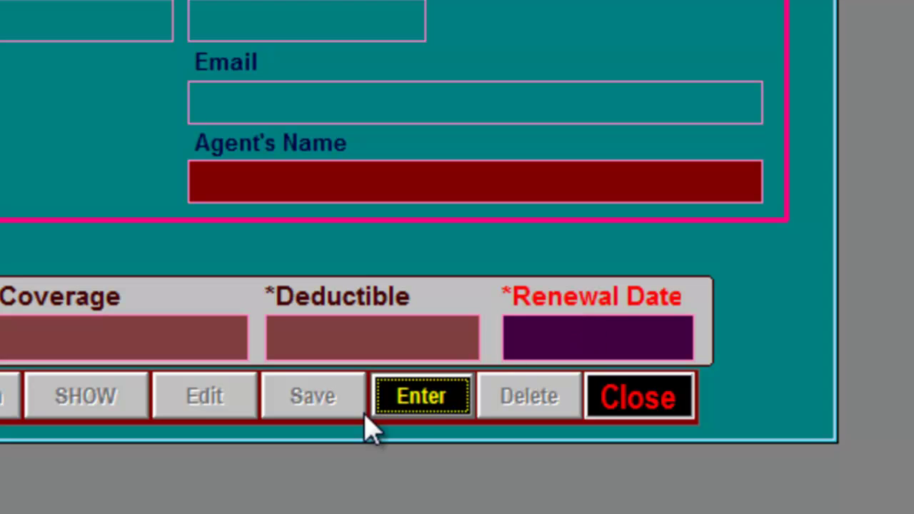
Start a new policy with the insured's name and policy number ABC123
{"action": "left_click", "coordinate": [418, 405]}
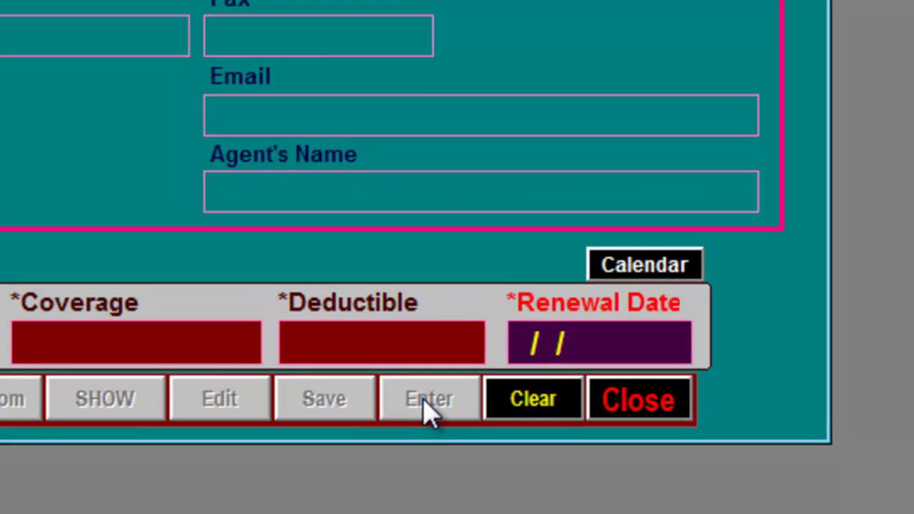
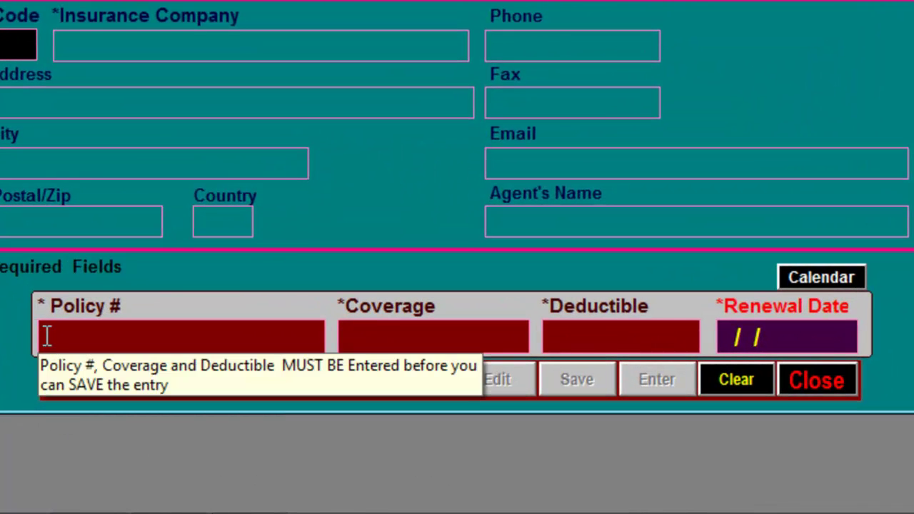
{"action": "left_click", "coordinate": [247, 422]}
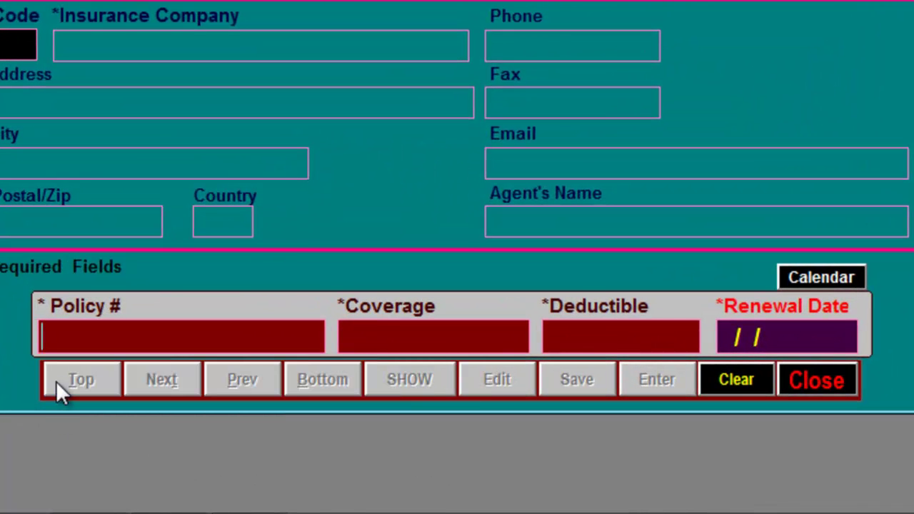
{"action": "type", "text": "AB"}
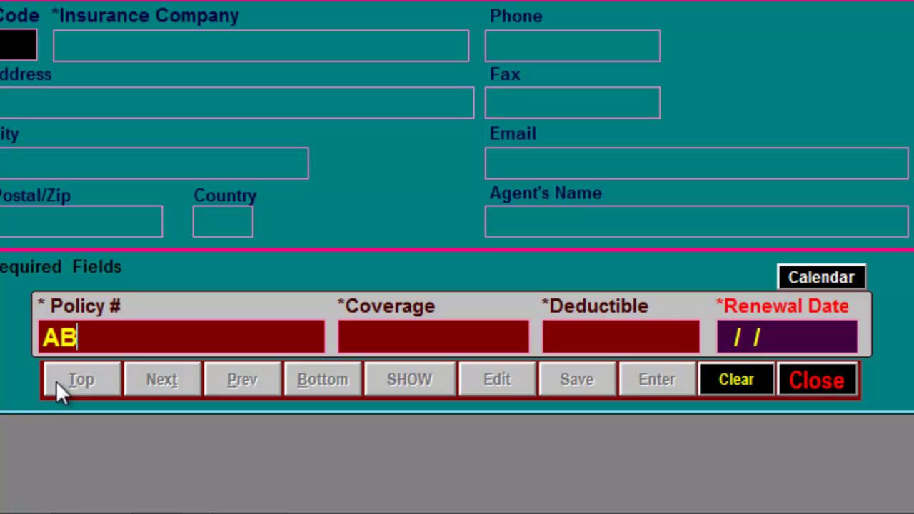
{"action": "type", "text": "C123"}
Enter coverage 1000000, deductible 1000 and renewal date 12/31/2012
{"action": "key", "text": "Tab"}
{"action": "type", "text": "1"}
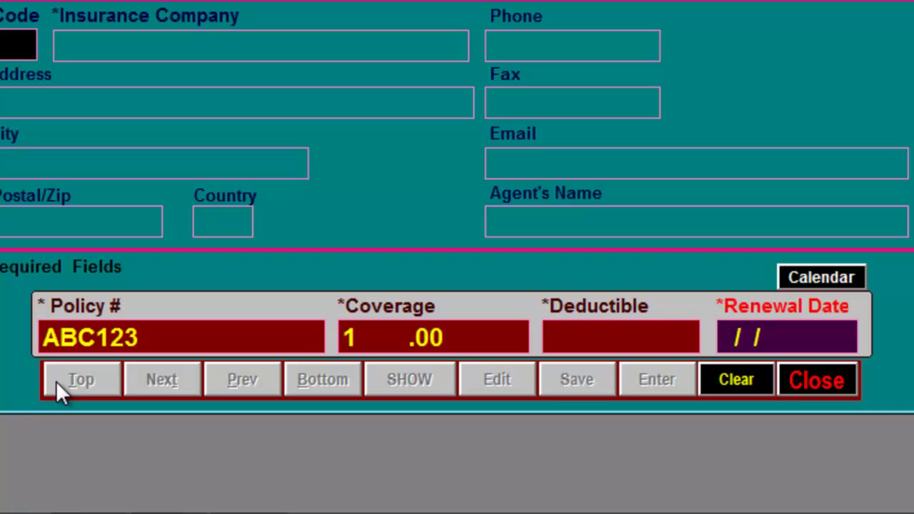
{"action": "type", "text": "000000"}
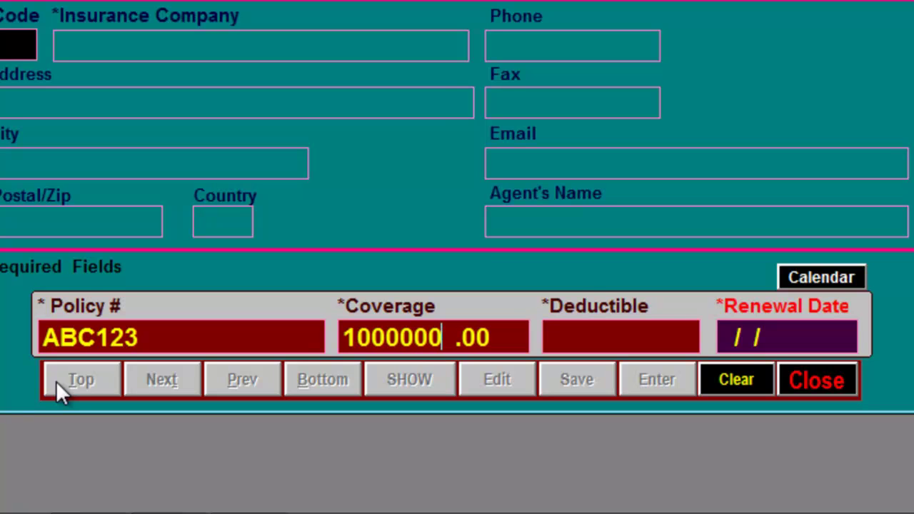
{"action": "key", "text": "Tab"}
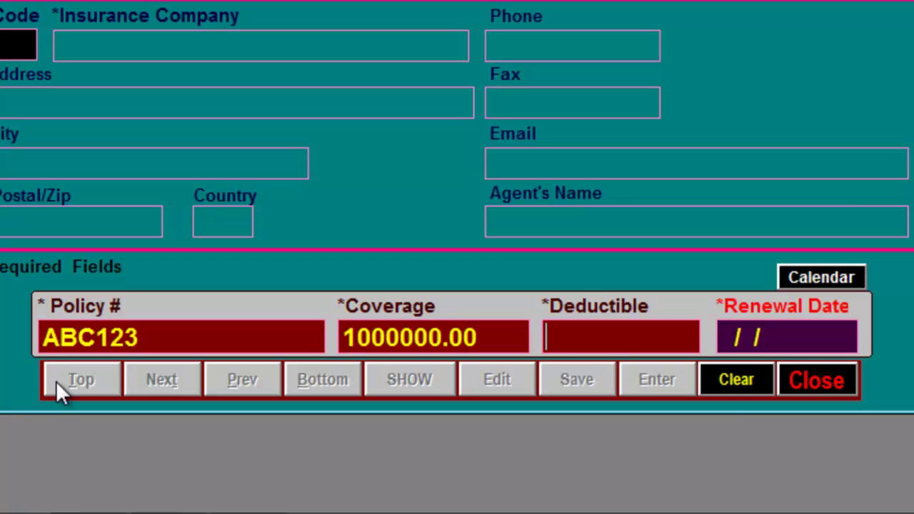
{"action": "type", "text": "1000  .00"}
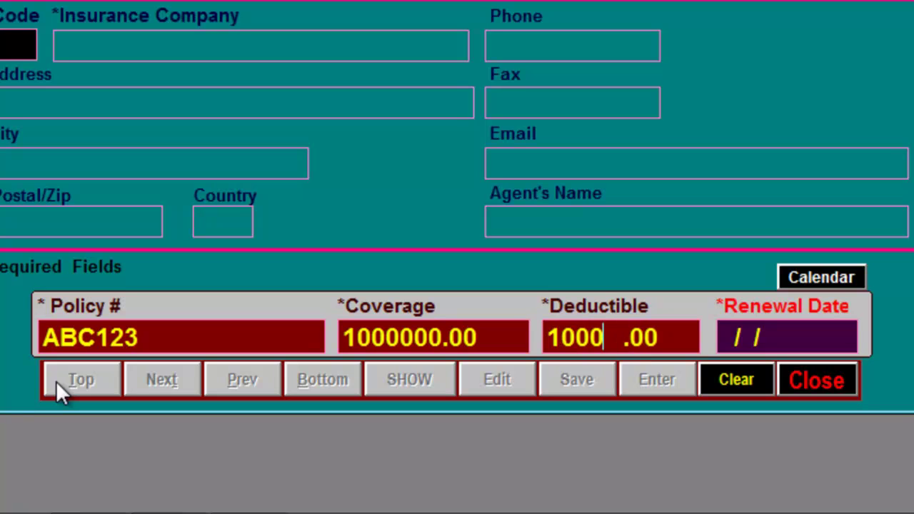
{"action": "key", "text": "Return"}
{"action": "type", "text": "12/"}
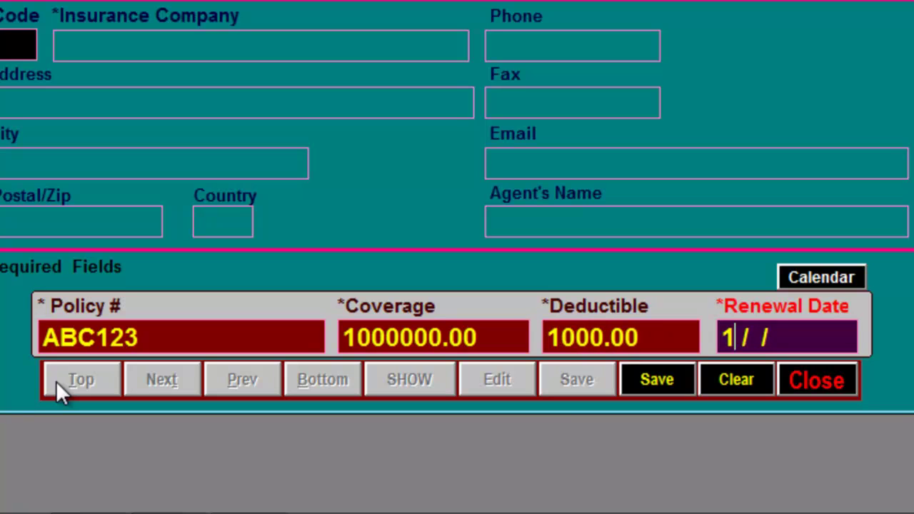
{"action": "type", "text": "31/2"}
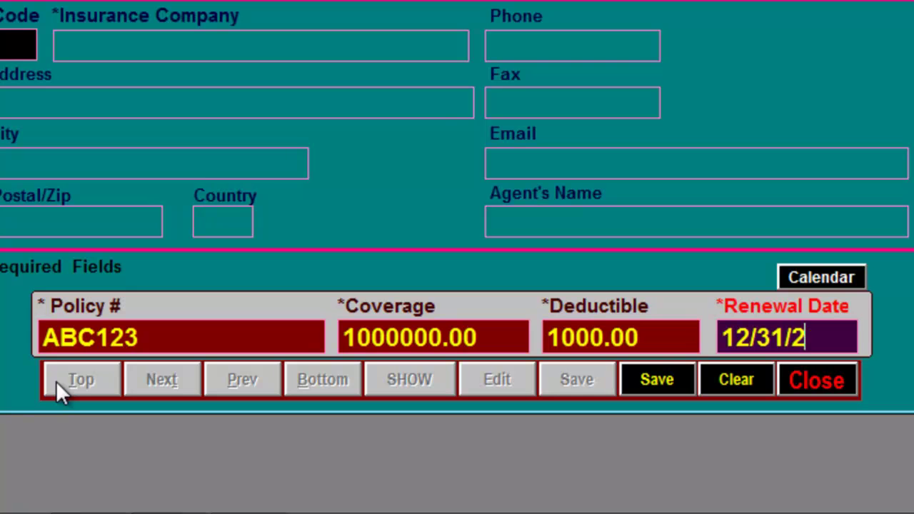
{"action": "type", "text": "012"}
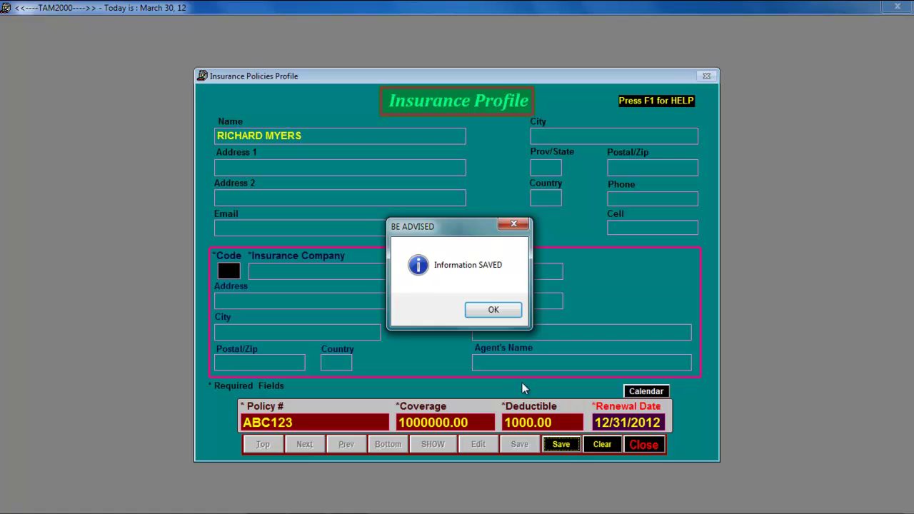
Dismiss the save confirmation and close the Insurance Policies Profile window
{"action": "left_click", "coordinate": [491, 309]}
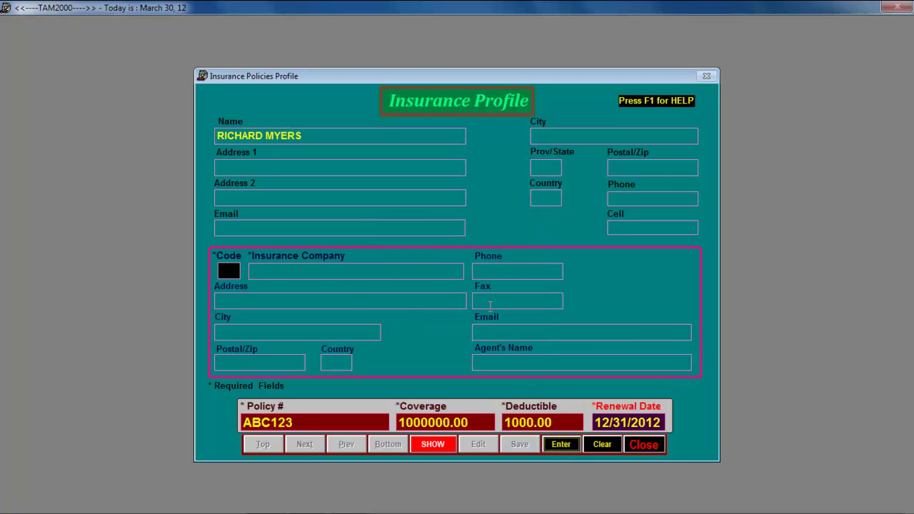
{"action": "left_click", "coordinate": [643, 443]}
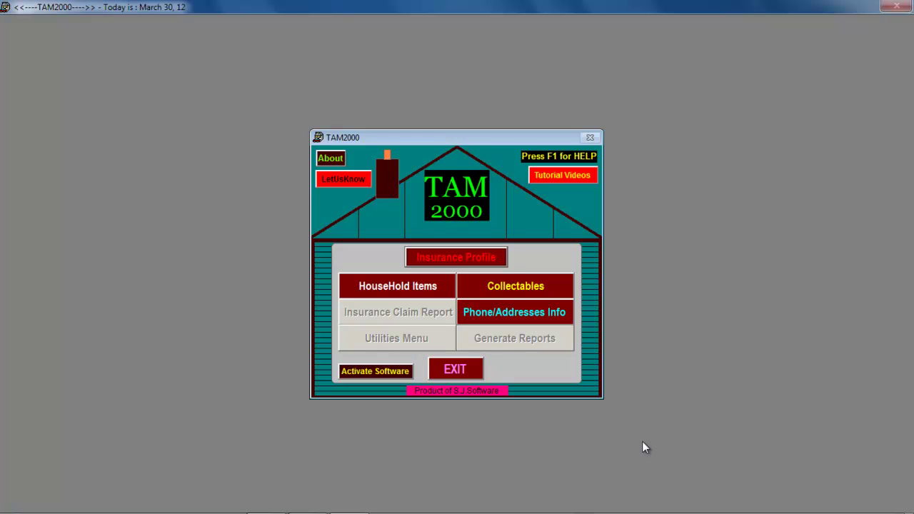
{"action": "key", "text": "F1"}
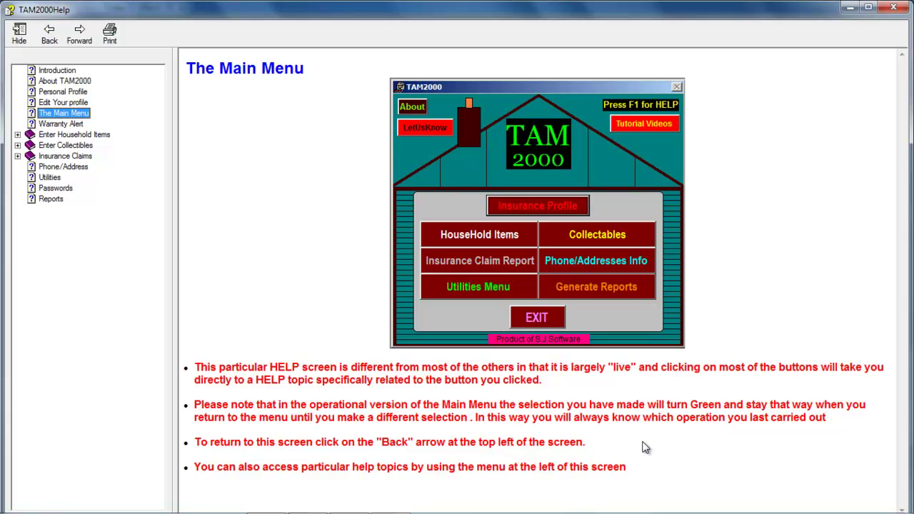
{"action": "left_click", "coordinate": [460, 238]}
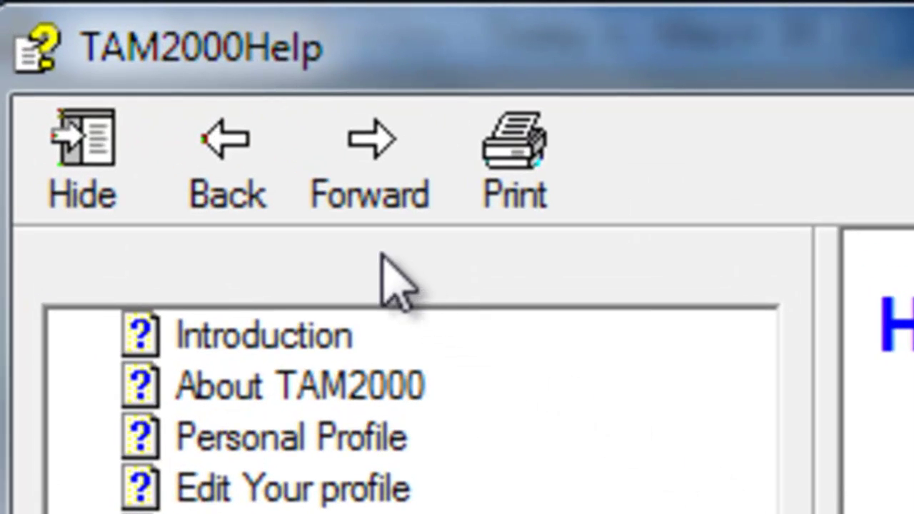
{"action": "left_click", "coordinate": [220, 151]}
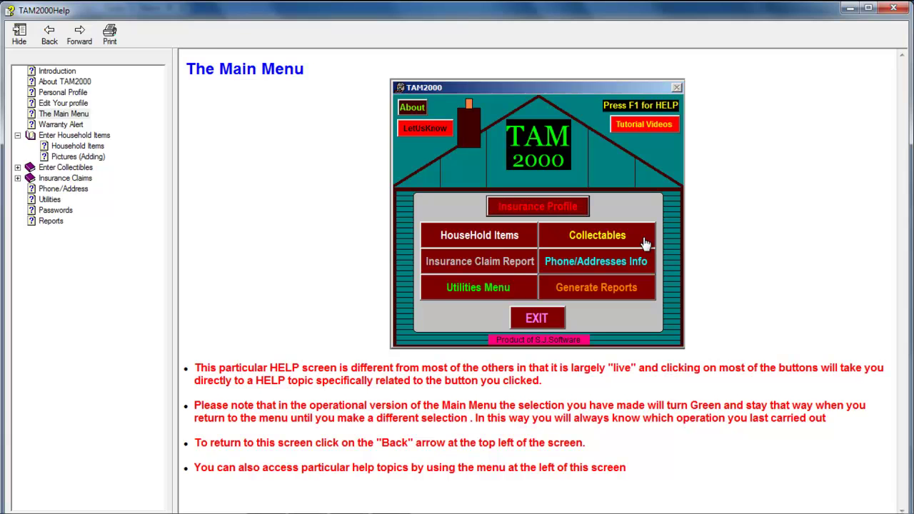
{"action": "left_click", "coordinate": [645, 244]}
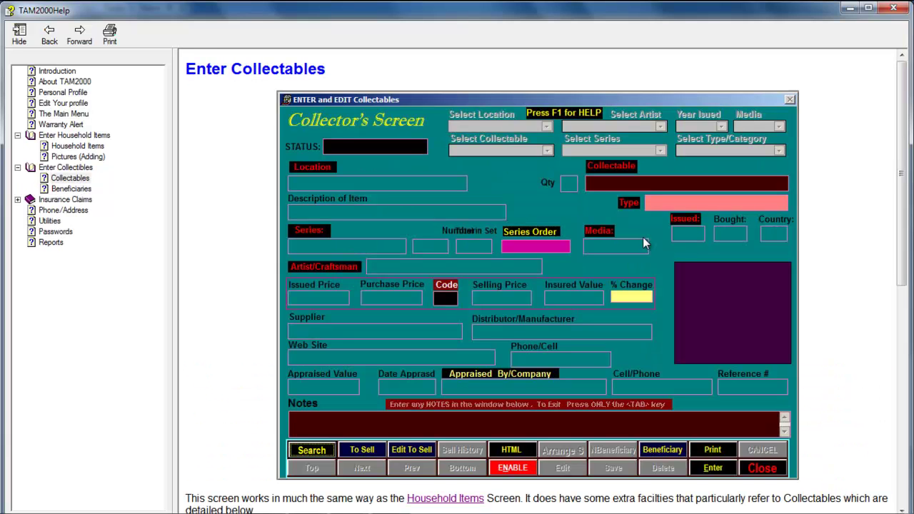
{"action": "left_click", "coordinate": [50, 35]}
{"action": "left_click", "coordinate": [894, 8]}
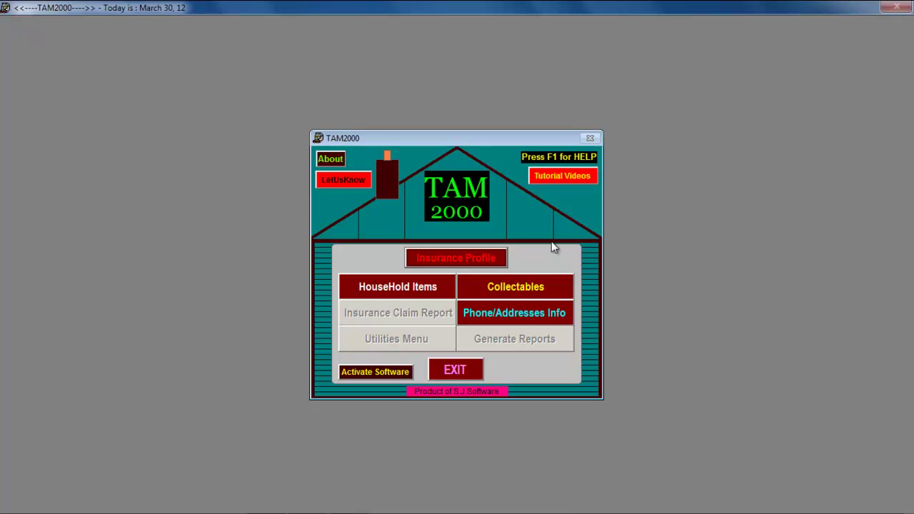
In Household Items, save quantity 1 of CARDBOARD BOX with location BASEMENT
{"action": "left_click", "coordinate": [386, 298]}
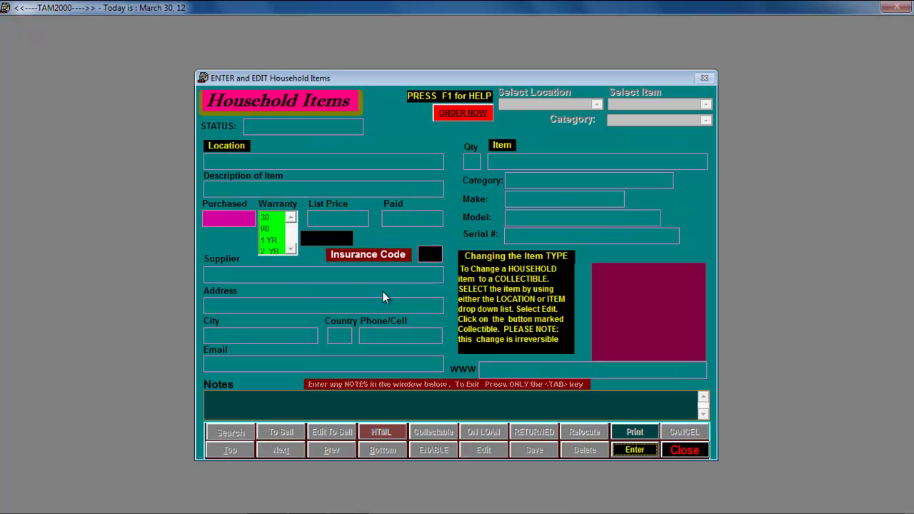
{"action": "left_click", "coordinate": [620, 452]}
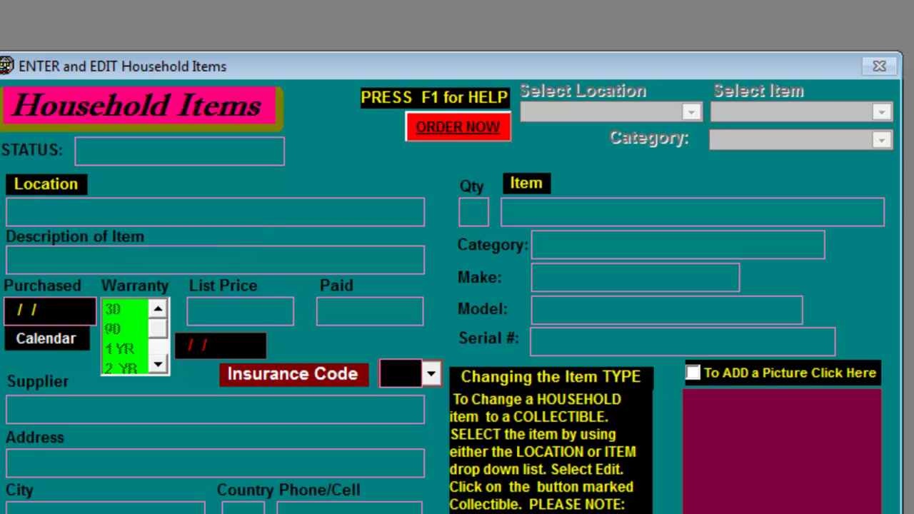
{"action": "type", "text": "BASEME"}
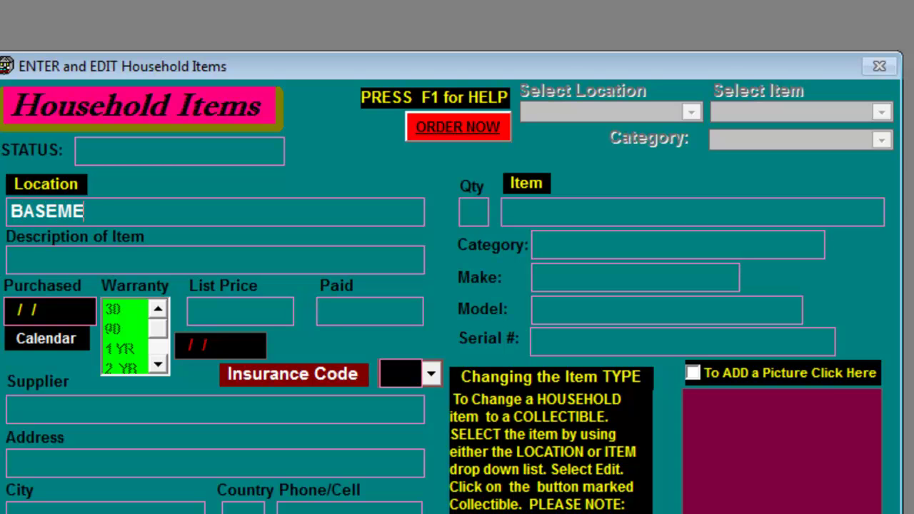
{"action": "type", "text": "NT"}
{"action": "key", "text": "Tab"}
{"action": "type", "text": "1"}
{"action": "key", "text": "Tab"}
{"action": "type", "text": "CARDB"}
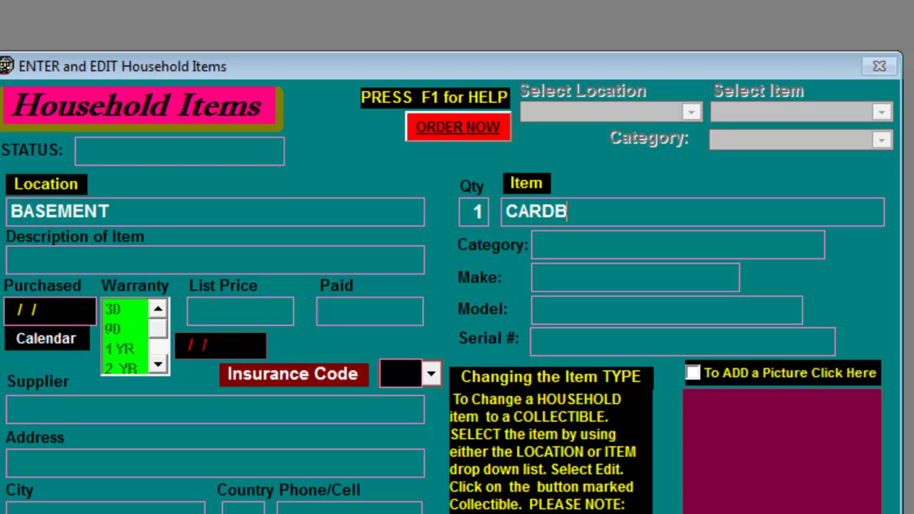
{"action": "type", "text": "OARD BO"}
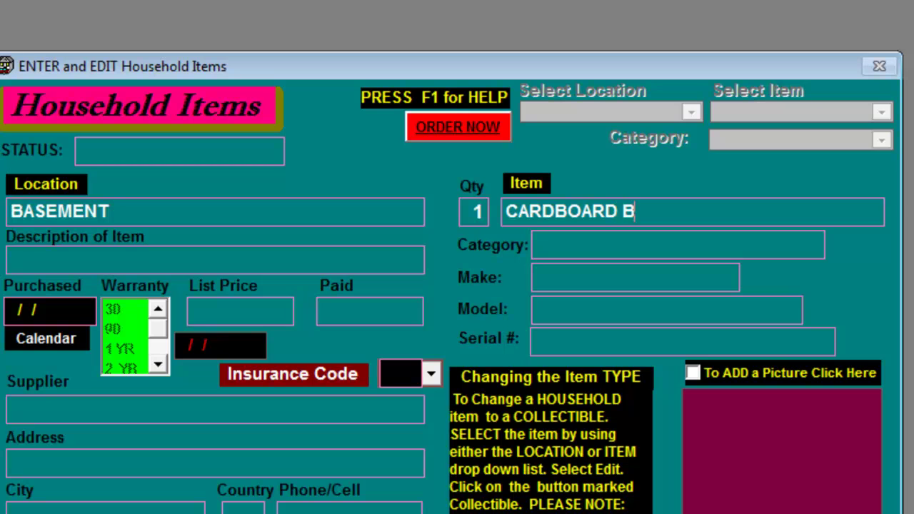
{"action": "type", "text": "X"}
{"action": "key", "text": "Tab"}
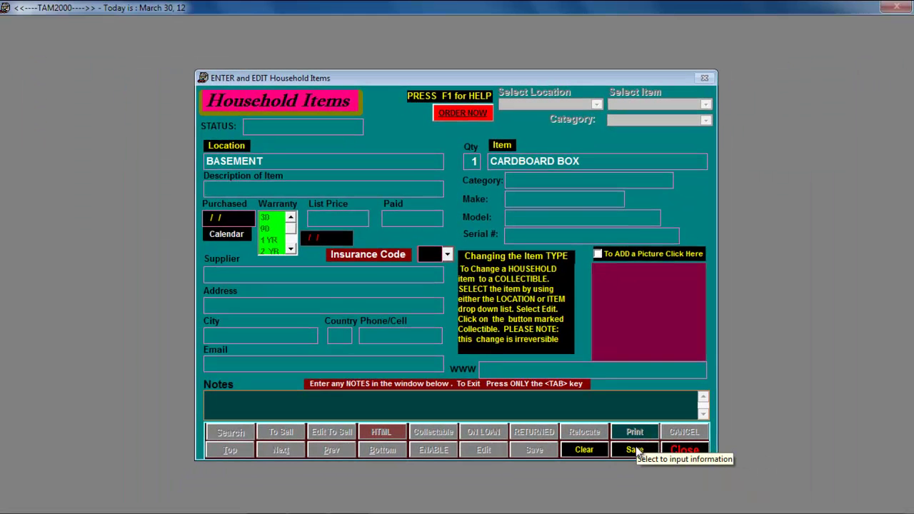
{"action": "left_click", "coordinate": [638, 452]}
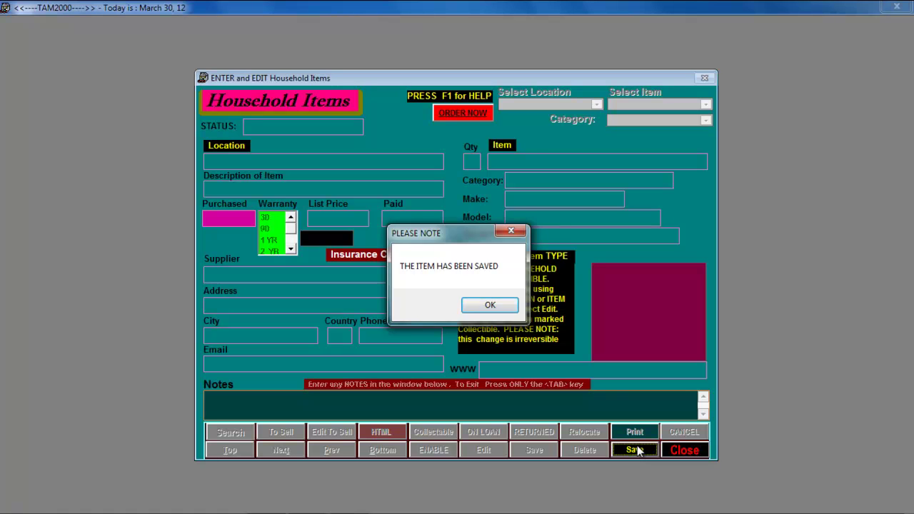
{"action": "left_click", "coordinate": [488, 307]}
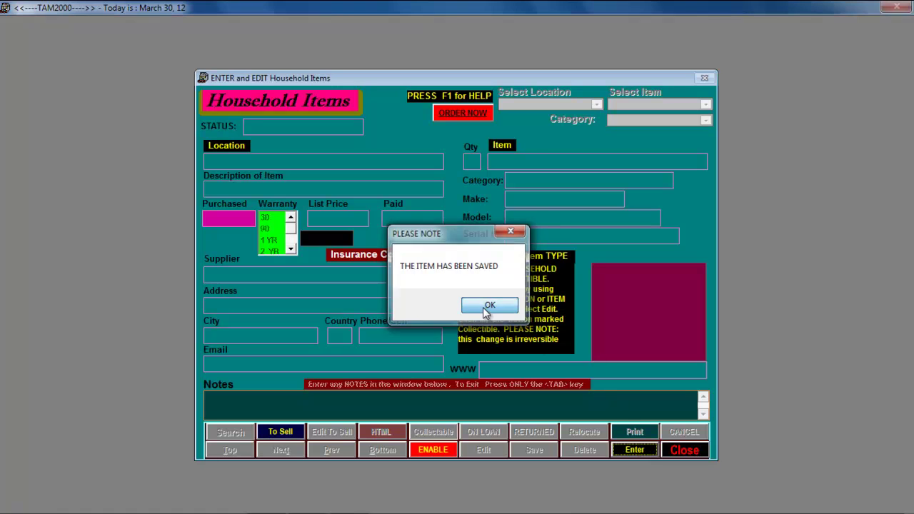
Save a second item, 1 ANOTHER BOX in BASEMENT, and dismiss the confirmation
{"action": "left_click", "coordinate": [635, 451]}
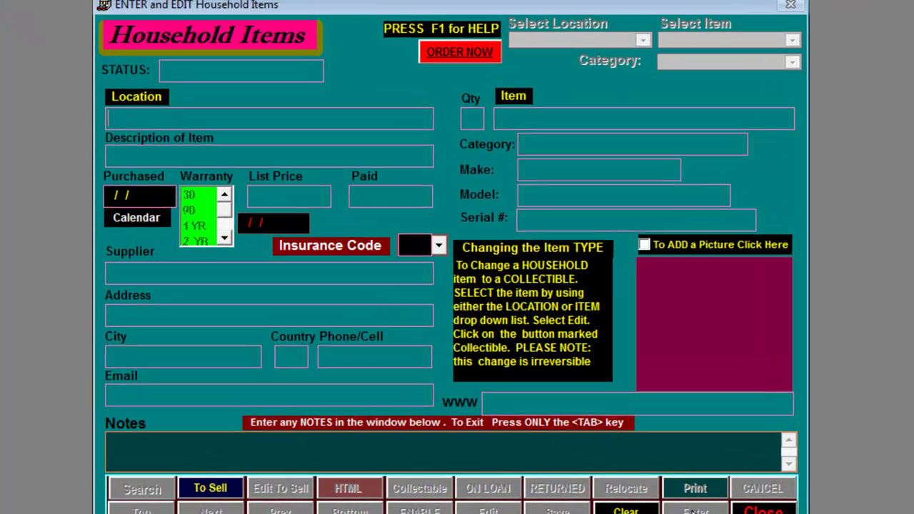
{"action": "type", "text": "B"}
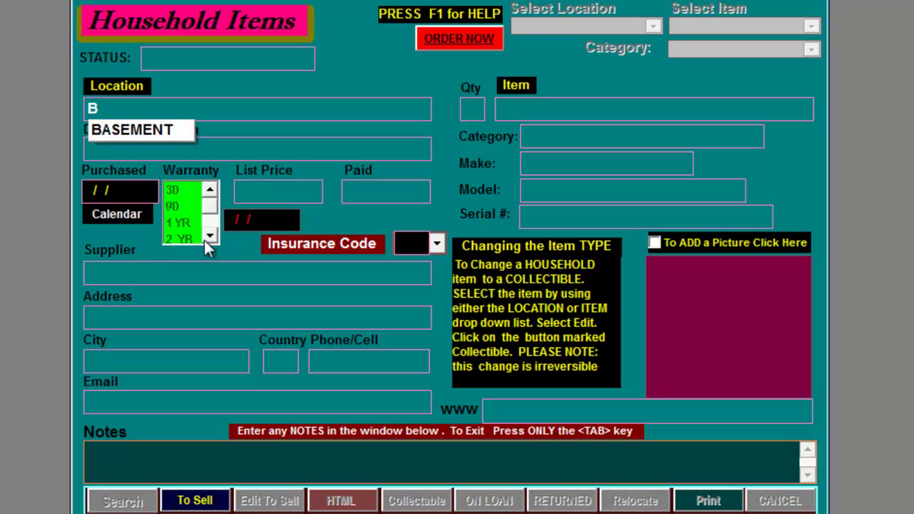
{"action": "left_click", "coordinate": [114, 131]}
{"action": "key", "text": "Tab"}
{"action": "type", "text": "1"}
{"action": "key", "text": "Tab"}
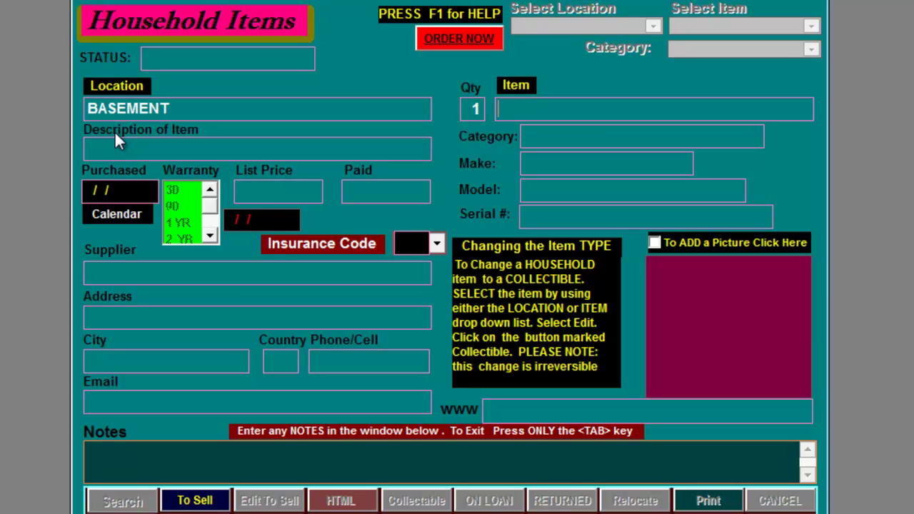
{"action": "type", "text": "ANOTHER "}
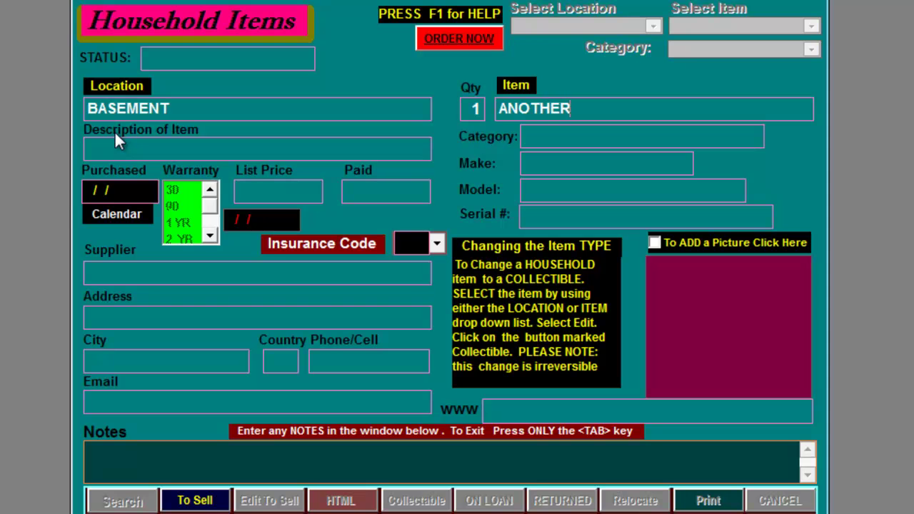
{"action": "type", "text": "BOX"}
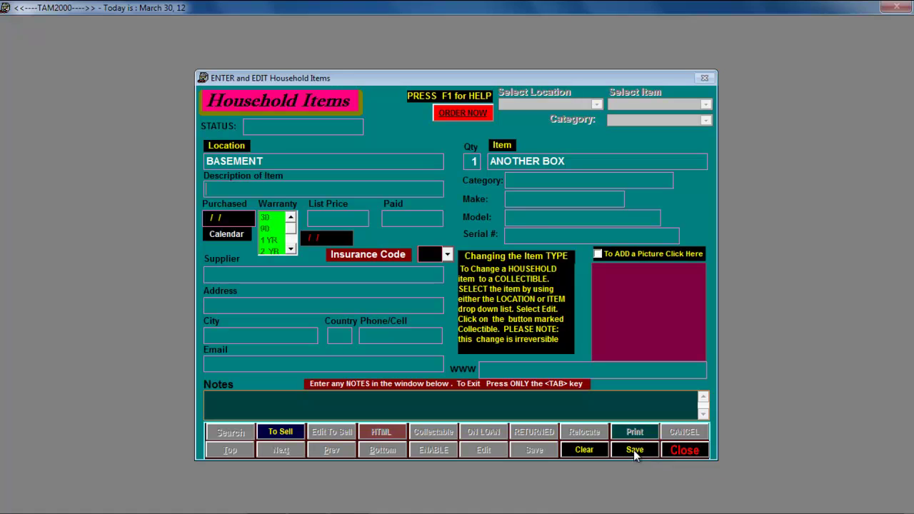
{"action": "left_click", "coordinate": [635, 451]}
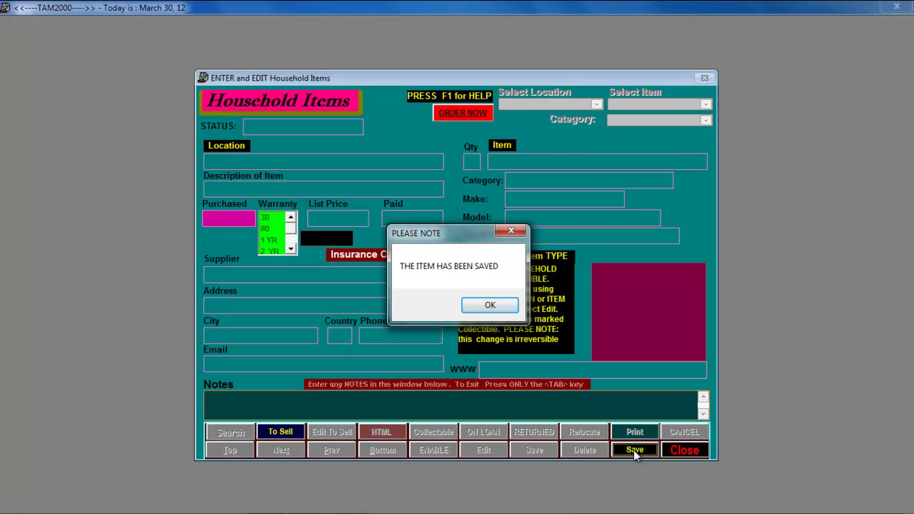
{"action": "key", "text": "Return"}
{"action": "left_click", "coordinate": [684, 450]}
Glance at the empty Collectables screen, then exit TAM2000
{"action": "left_click", "coordinate": [494, 285]}
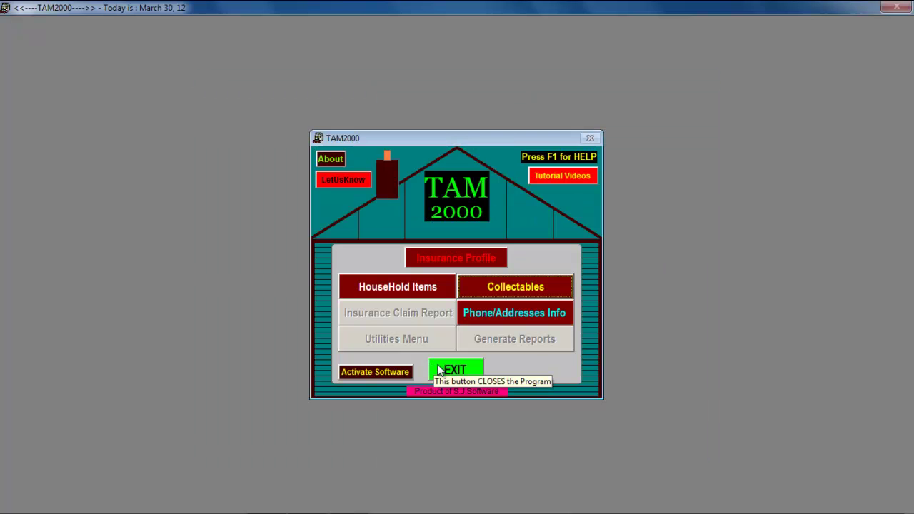
{"action": "left_click", "coordinate": [444, 369]}
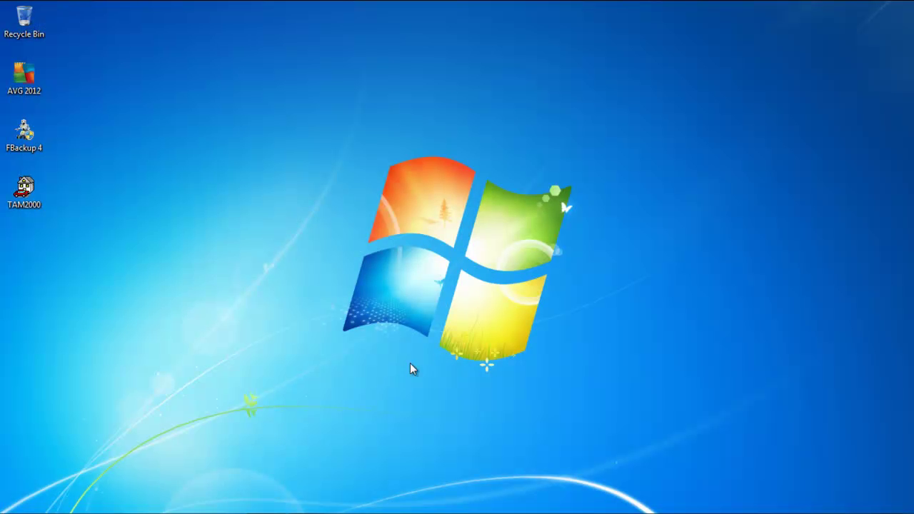
Relaunch TAM2000 from the desktop, pass the splash screen and choose Continue TRIAL
{"action": "double_click", "coordinate": [23, 195]}
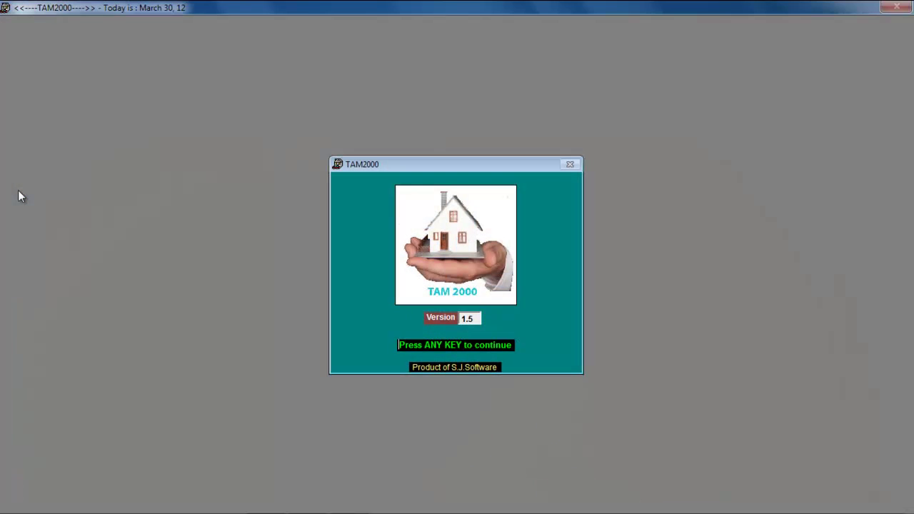
{"action": "left_click", "coordinate": [399, 343]}
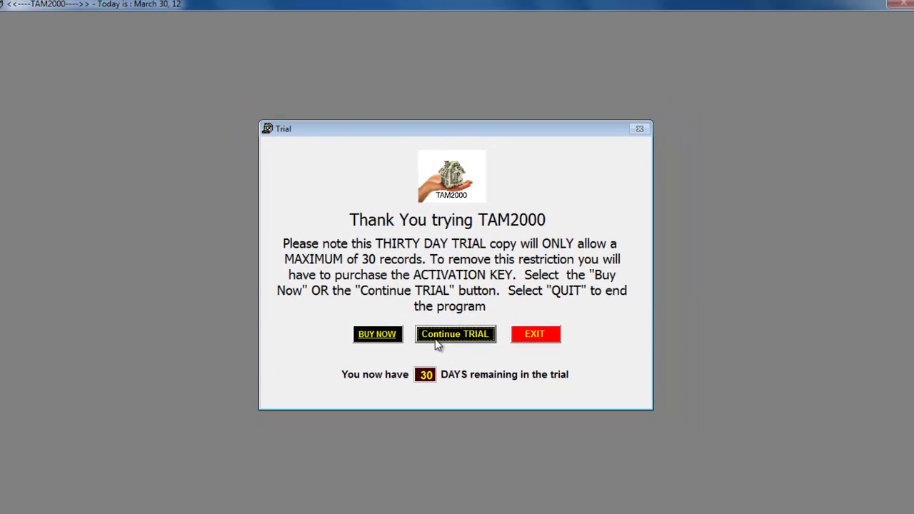
{"action": "left_click", "coordinate": [438, 337]}
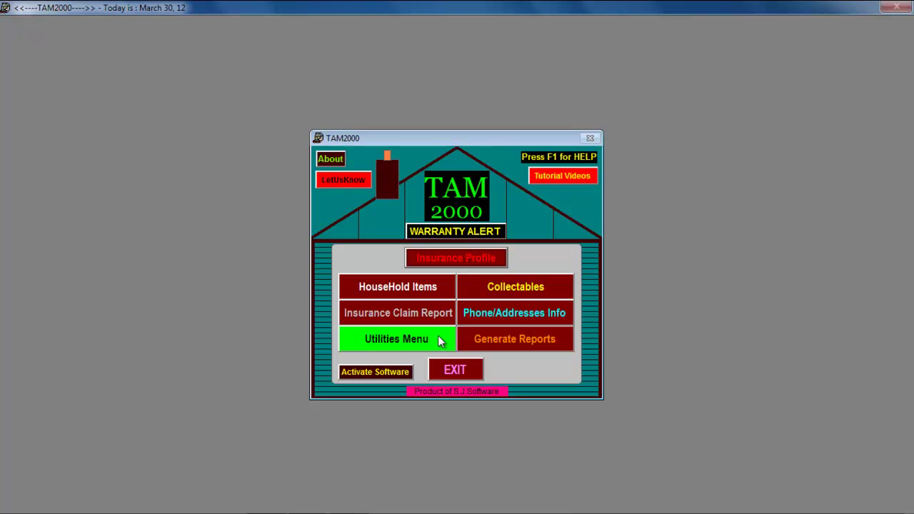
Open the General Insurance claim form from Insurance Claim Report, then close it and the selection screen
{"action": "left_click", "coordinate": [390, 320]}
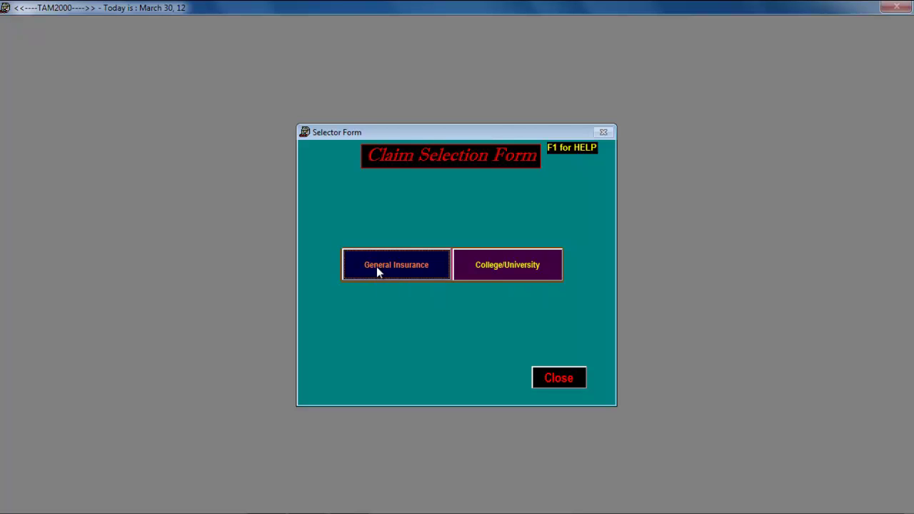
{"action": "left_click", "coordinate": [376, 266]}
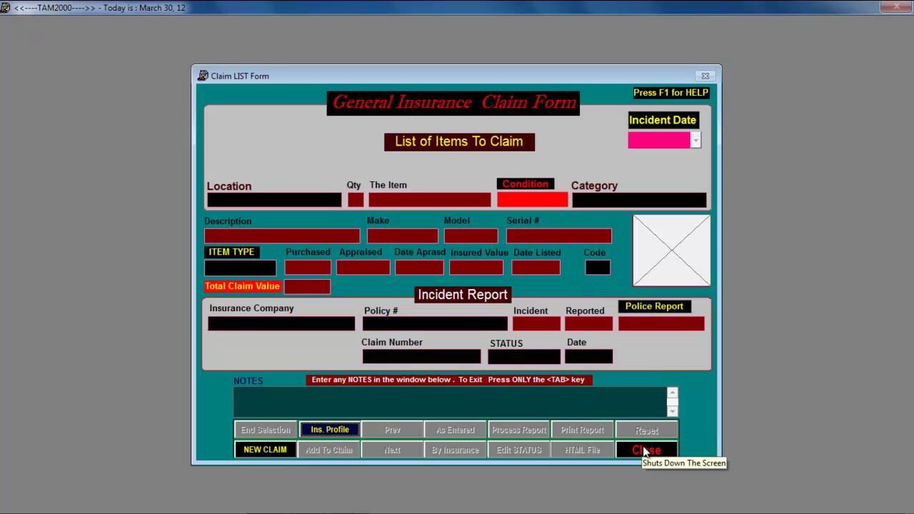
{"action": "left_click", "coordinate": [646, 451]}
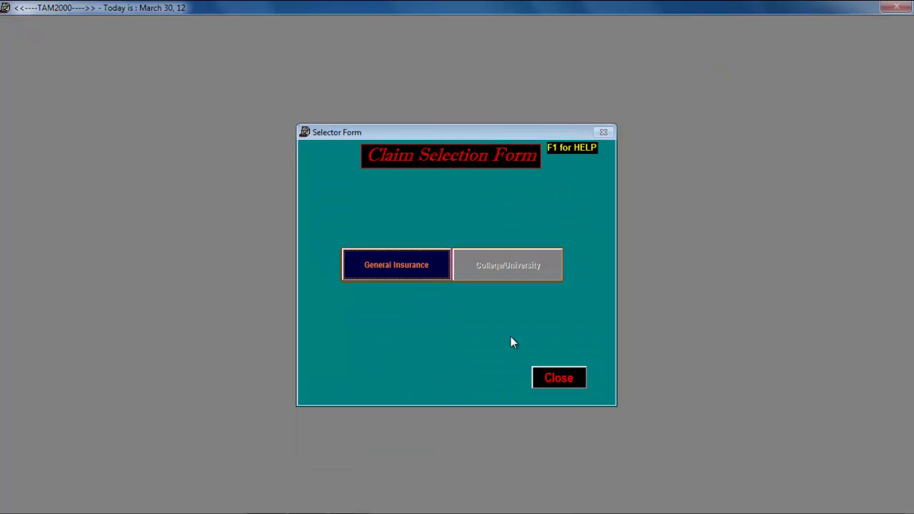
{"action": "left_click", "coordinate": [550, 381]}
{"action": "left_click", "coordinate": [502, 314]}
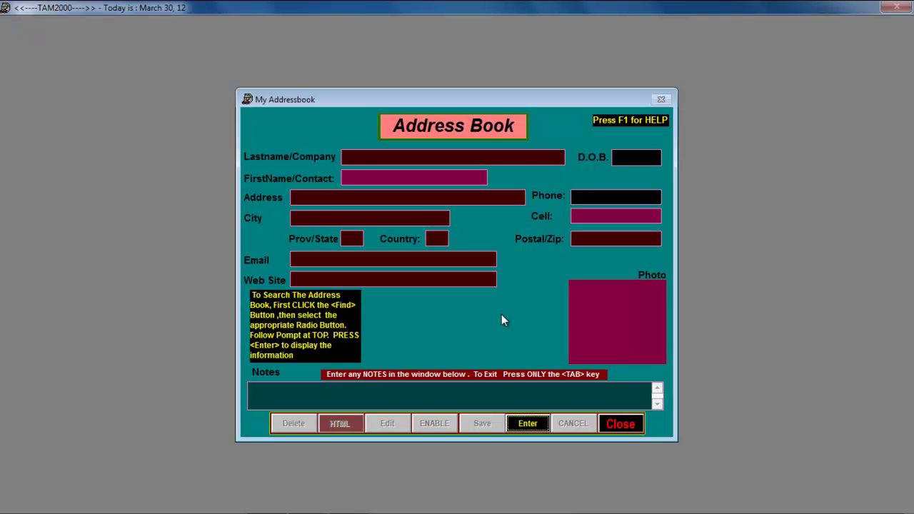
{"action": "left_click", "coordinate": [620, 425]}
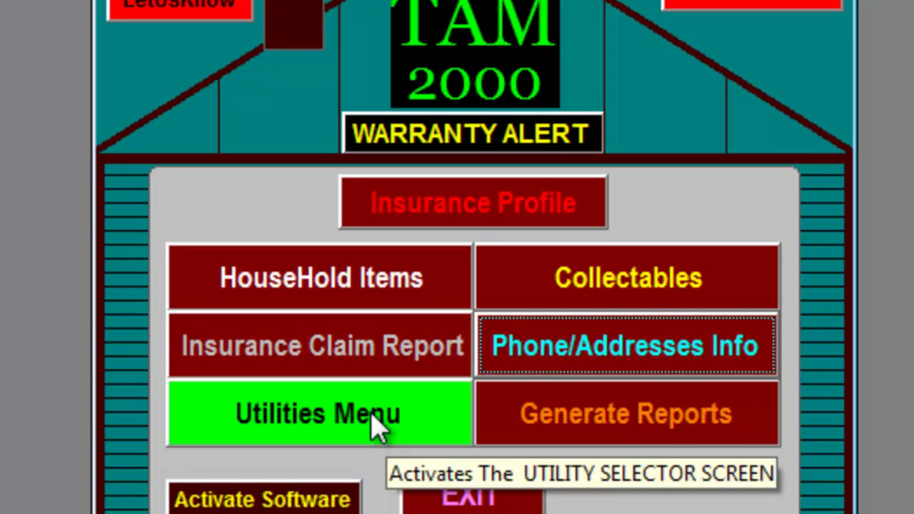
{"action": "left_click", "coordinate": [376, 427]}
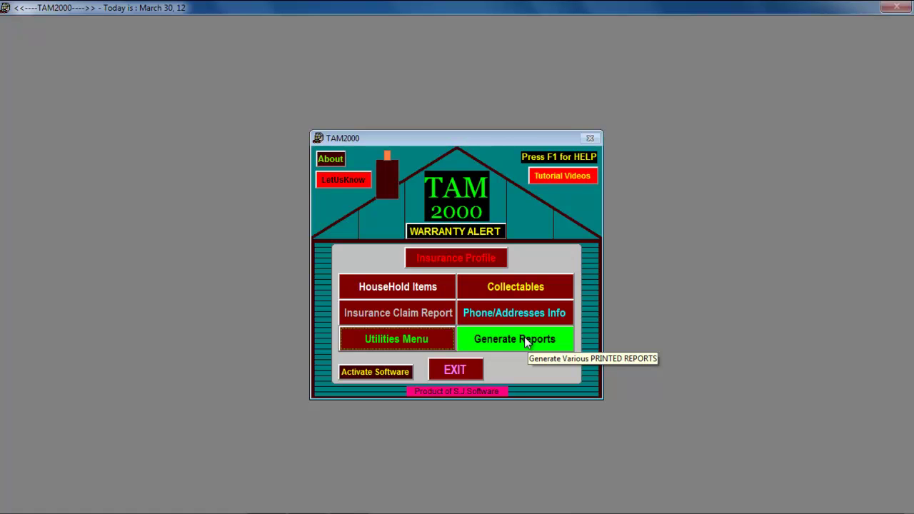
{"action": "left_click", "coordinate": [525, 342]}
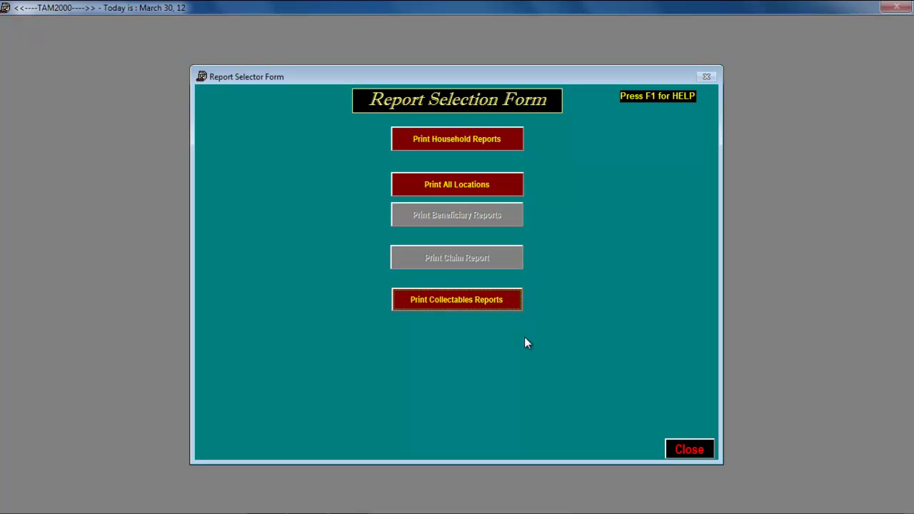
{"action": "left_click", "coordinate": [696, 443]}
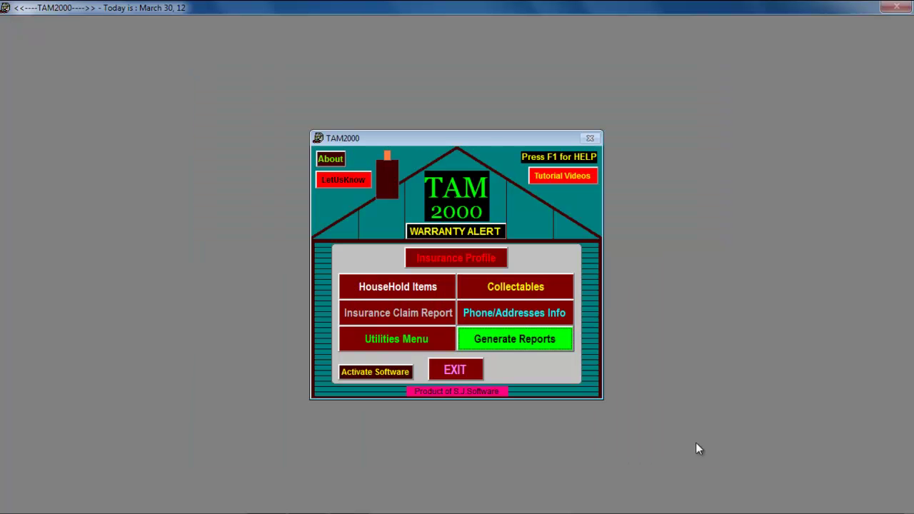